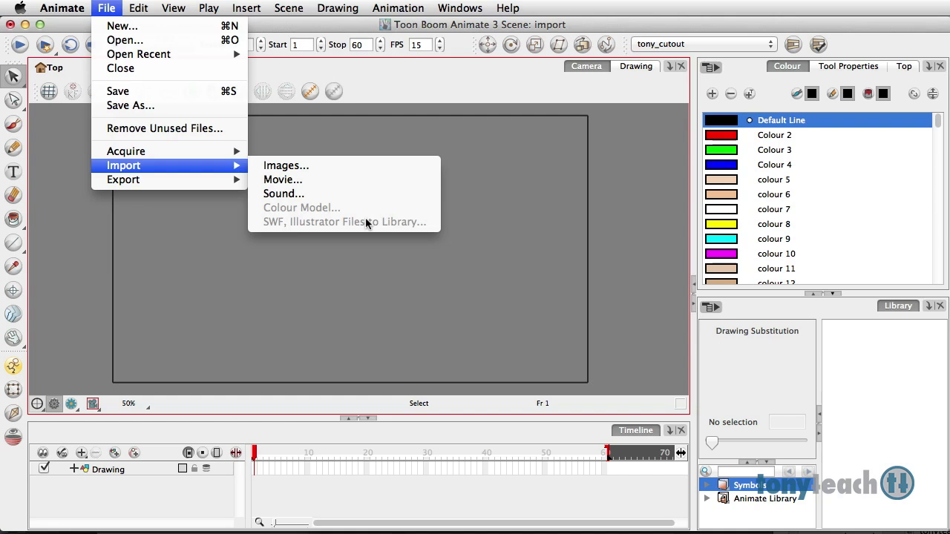
# - Show the Library view, select the Animate Library and acquire the right to modify it
pyautogui.click(491, 258)
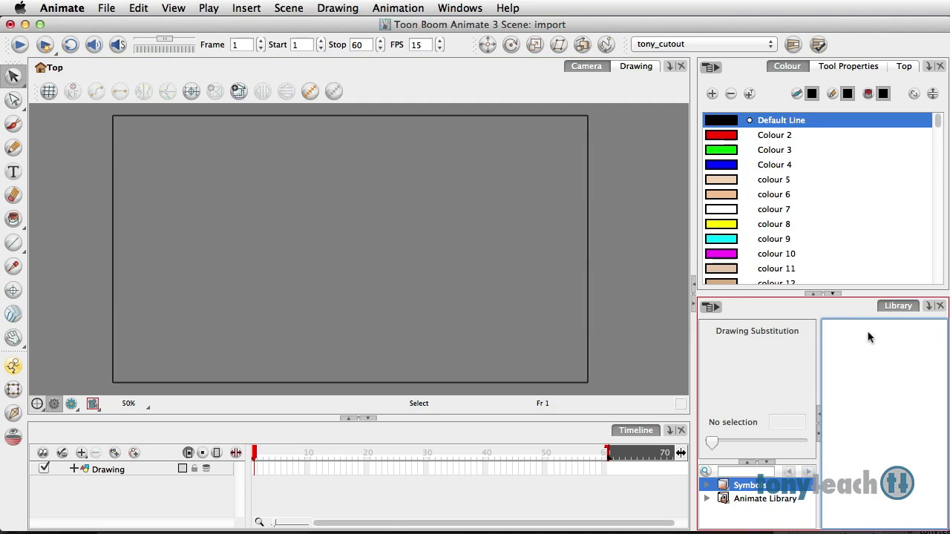
pyautogui.click(459, 8)
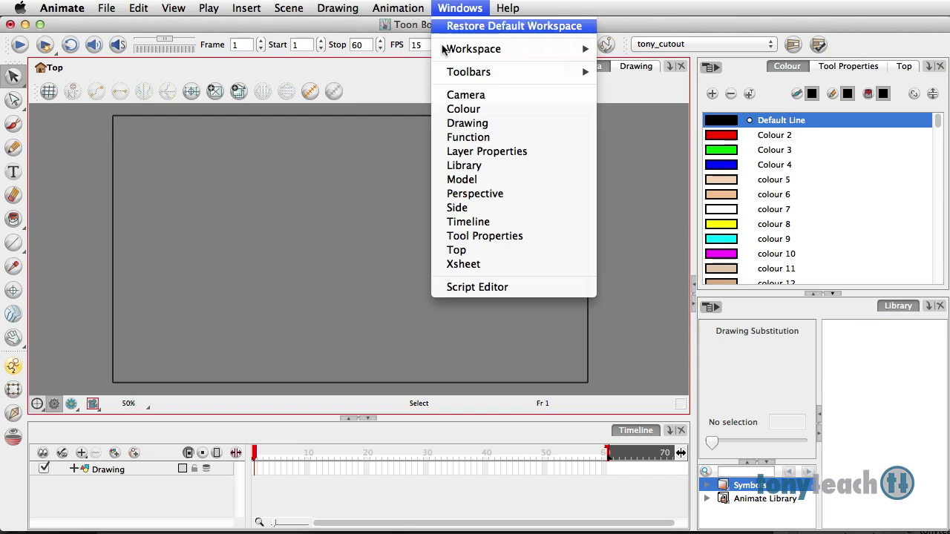
pyautogui.click(466, 167)
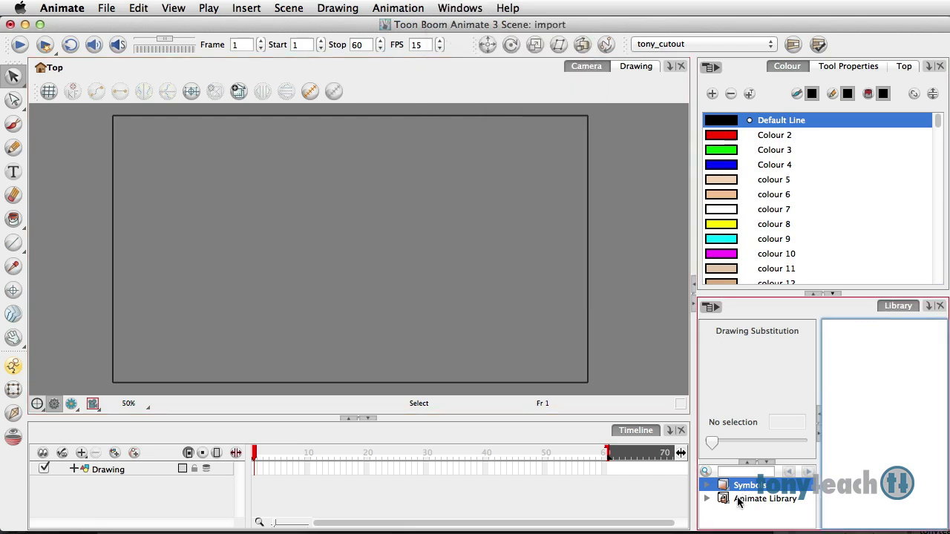
pyautogui.click(738, 500)
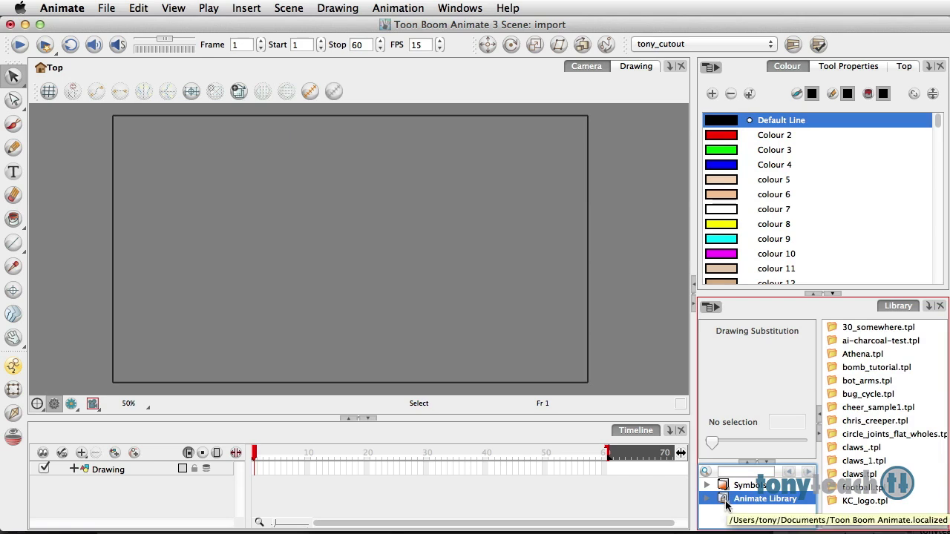
pyautogui.rightClick(726, 503)
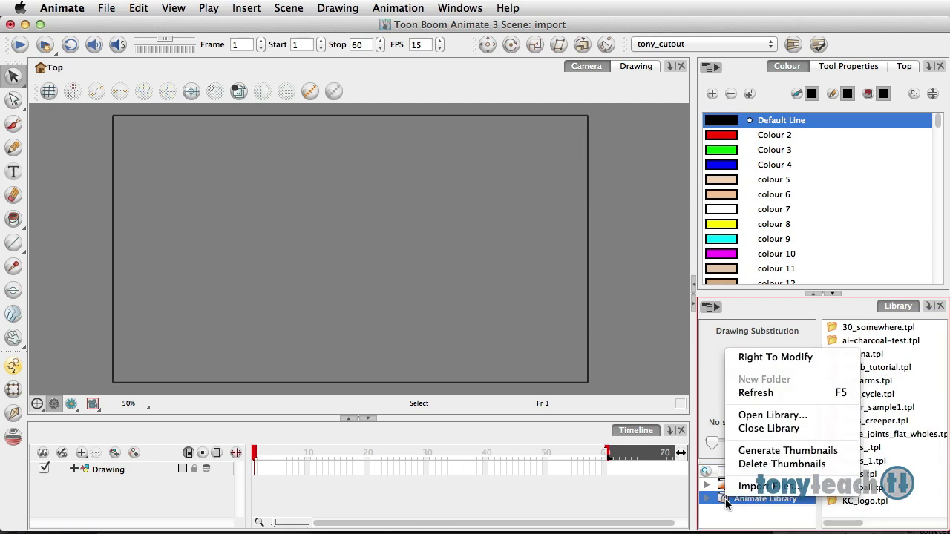
pyautogui.click(760, 359)
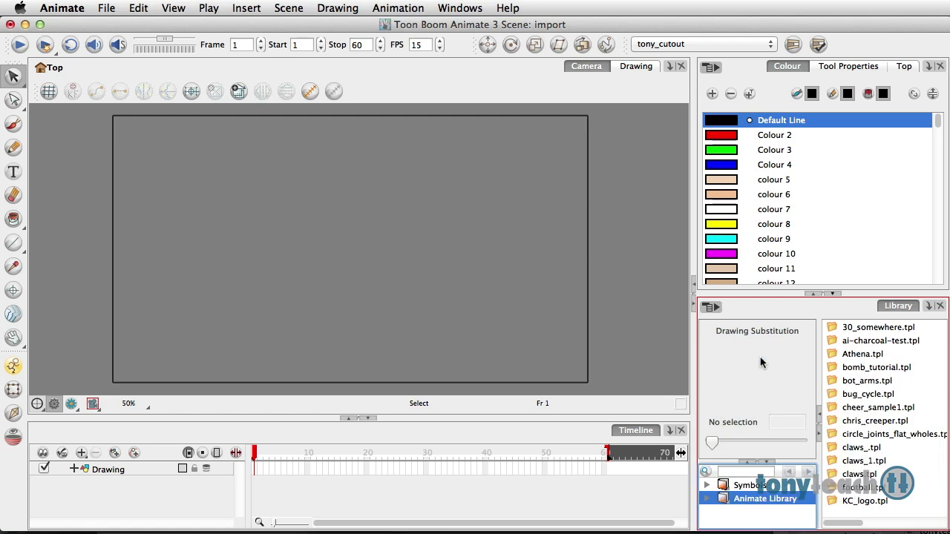
# - Check the import option for bringing SWF and Illustrator files into the library
pyautogui.click(113, 7)
pyautogui.moveTo(135, 170)
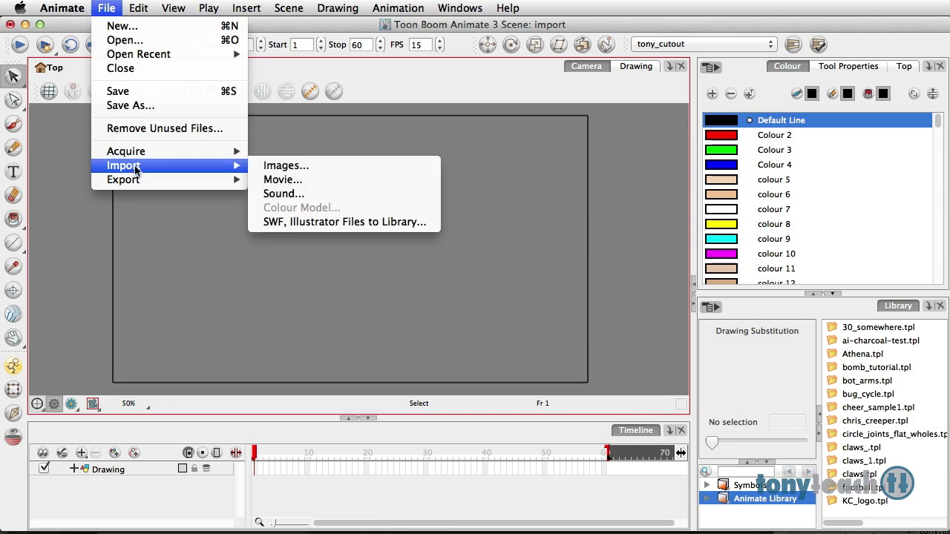
pyautogui.click(336, 222)
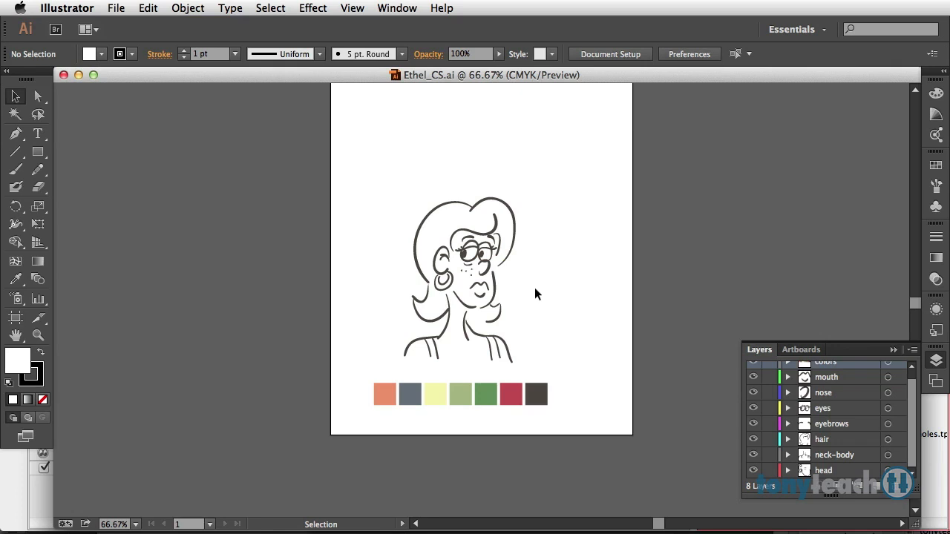
# - In Illustrator, extend the Layers list of Ethel_CS.ai and briefly hide head, neck-body, hair, eyebrows, nose and colors one at a time
pyautogui.moveTo(819, 341); pyautogui.dragTo(819, 233)
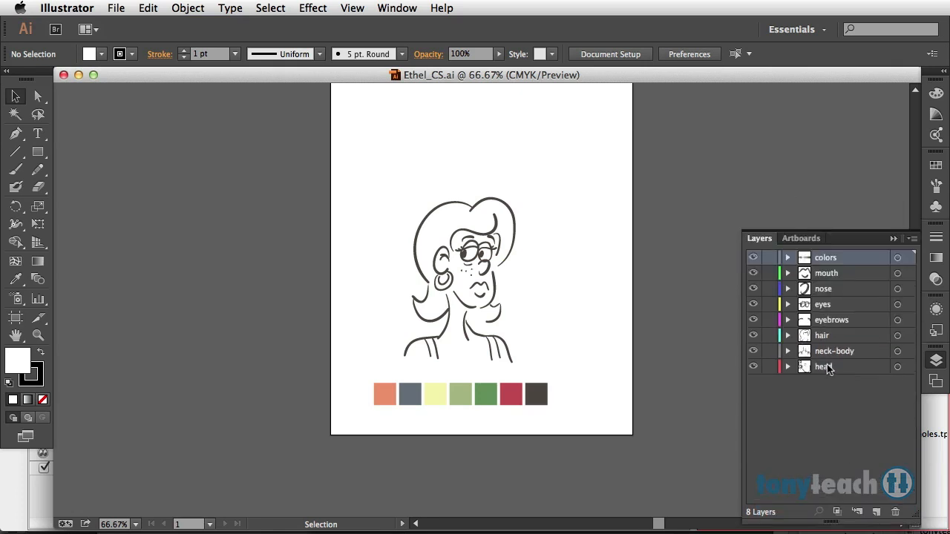
pyautogui.click(754, 367)
pyautogui.click(753, 368)
pyautogui.click(754, 353)
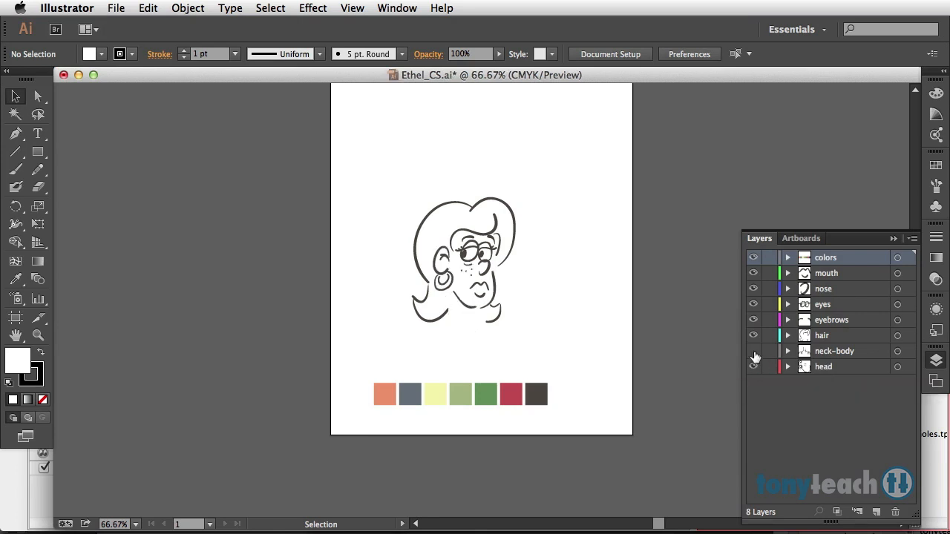
pyautogui.click(754, 353)
pyautogui.click(754, 338)
pyautogui.click(754, 339)
pyautogui.click(754, 320)
pyautogui.click(753, 320)
pyautogui.click(753, 289)
pyautogui.click(753, 290)
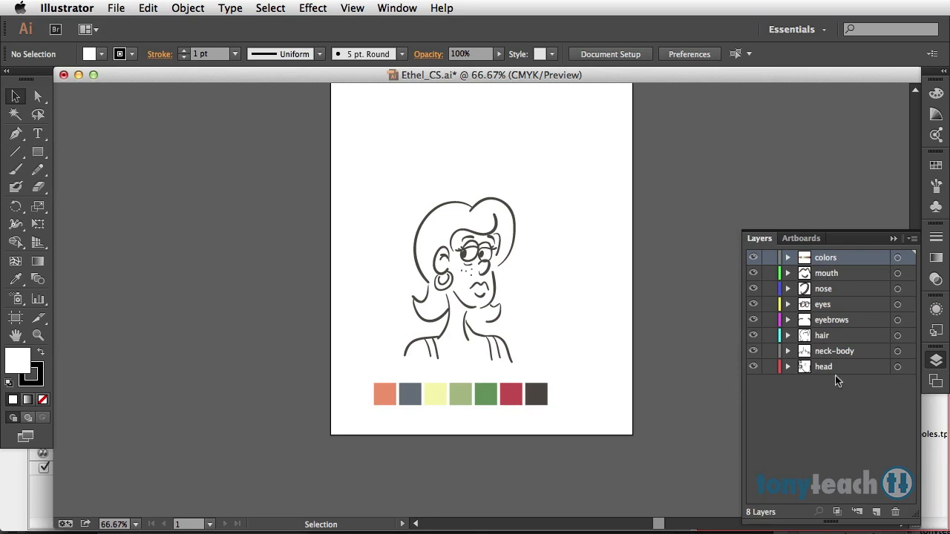
pyautogui.click(753, 260)
pyautogui.click(753, 260)
# - Save the Illustrator artwork under the new name Ethel_CSb.ai in the Ch_10 folder
pyautogui.click(115, 6)
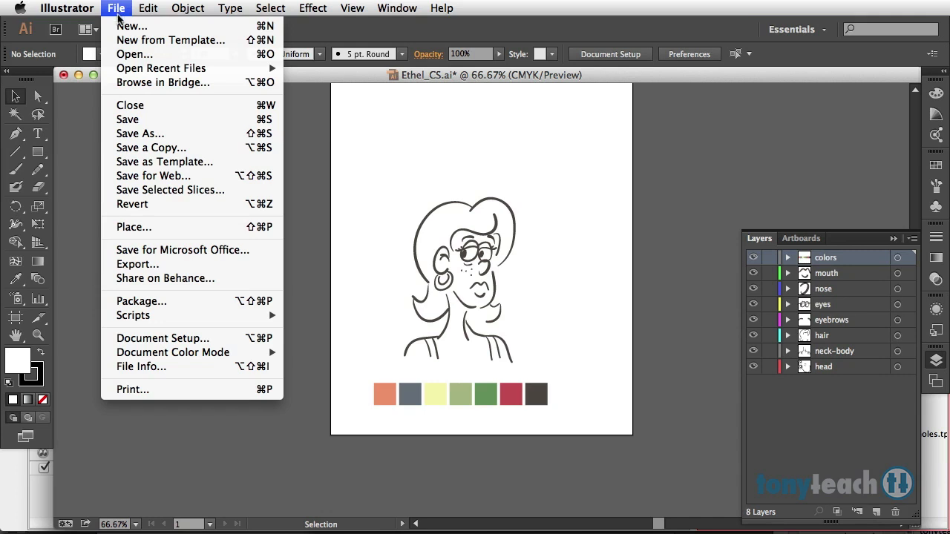
pyautogui.click(139, 134)
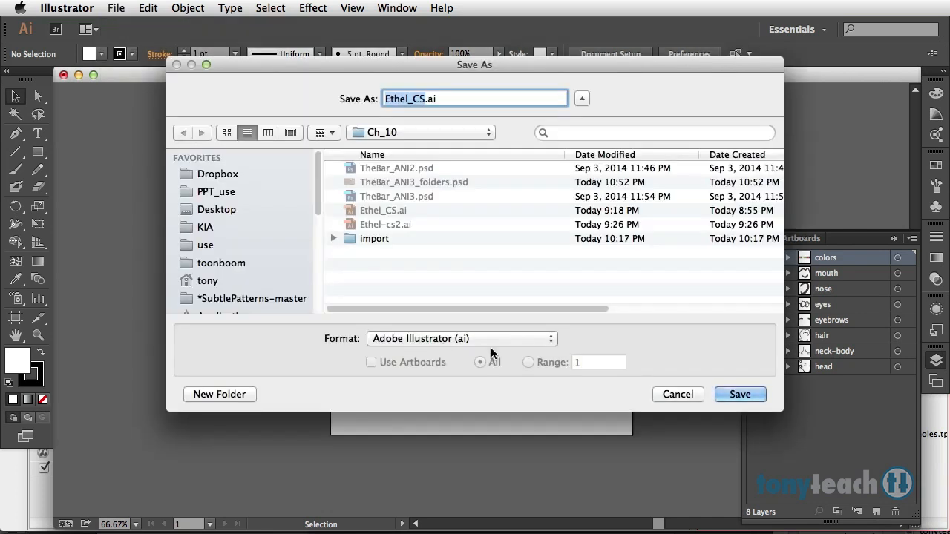
pyautogui.click(426, 104)
pyautogui.write('b')
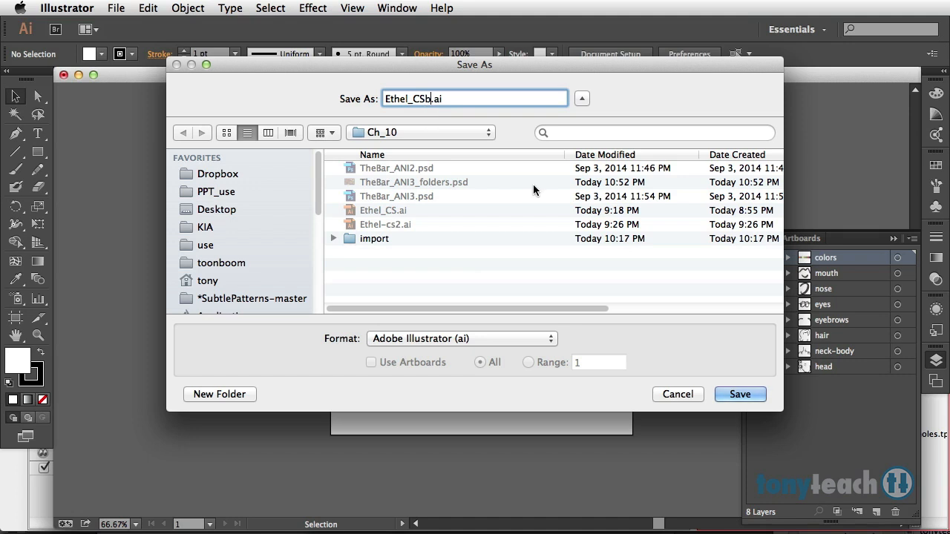
pyautogui.click(732, 398)
# - Choose a legacy Illustrator version for the saved file and accept the save options
pyautogui.click(418, 59)
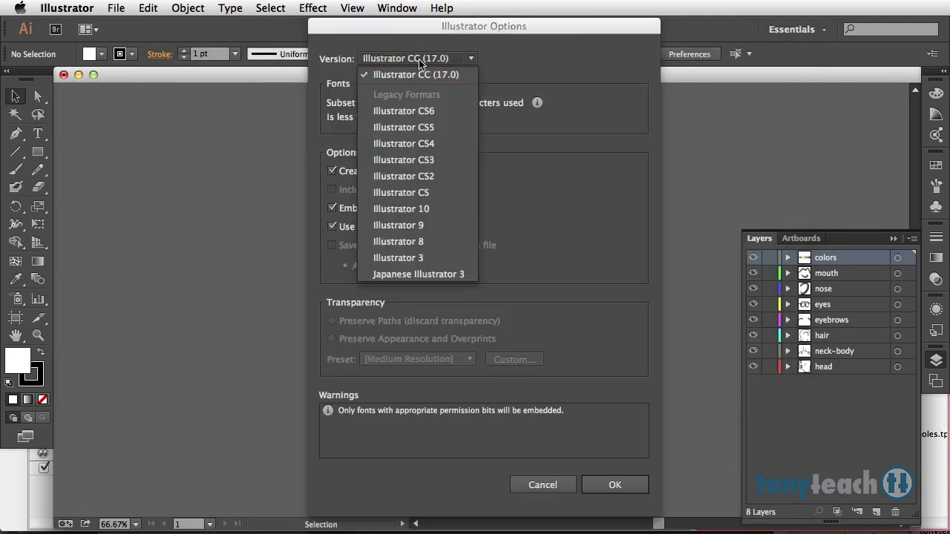
pyautogui.click(438, 176)
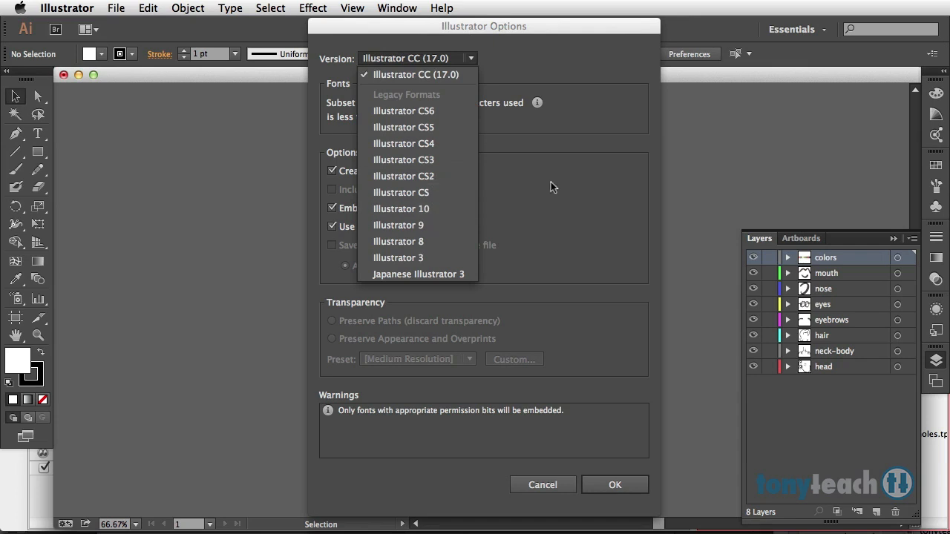
pyautogui.click(615, 484)
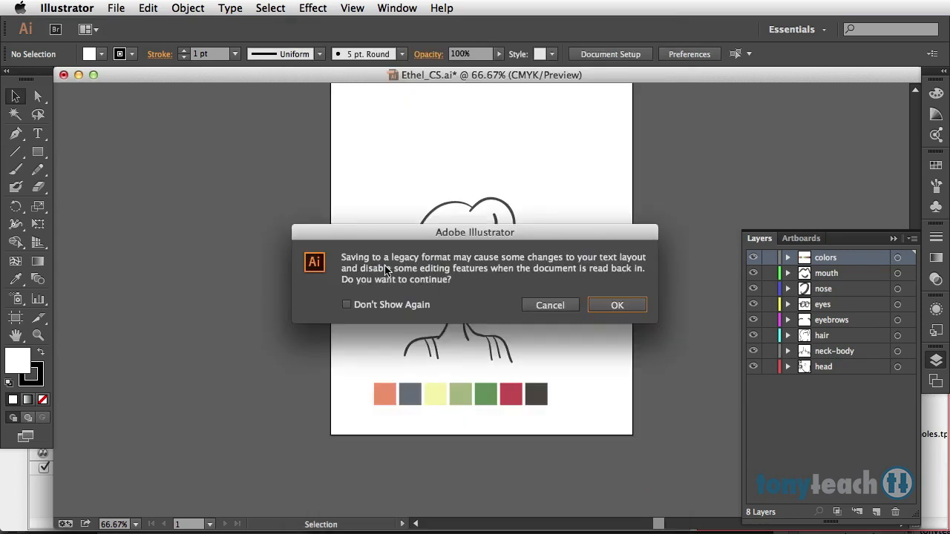
pyautogui.click(605, 305)
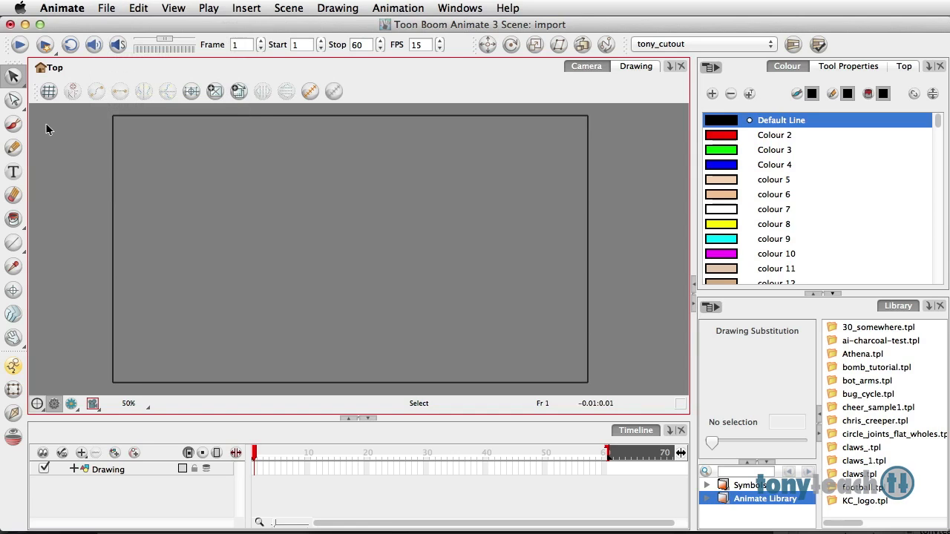
# - Switch to Toon Boom Animate and import Ethel_CSb.ai into the library as the template Ethel_CSb.tpl
pyautogui.click(103, 6)
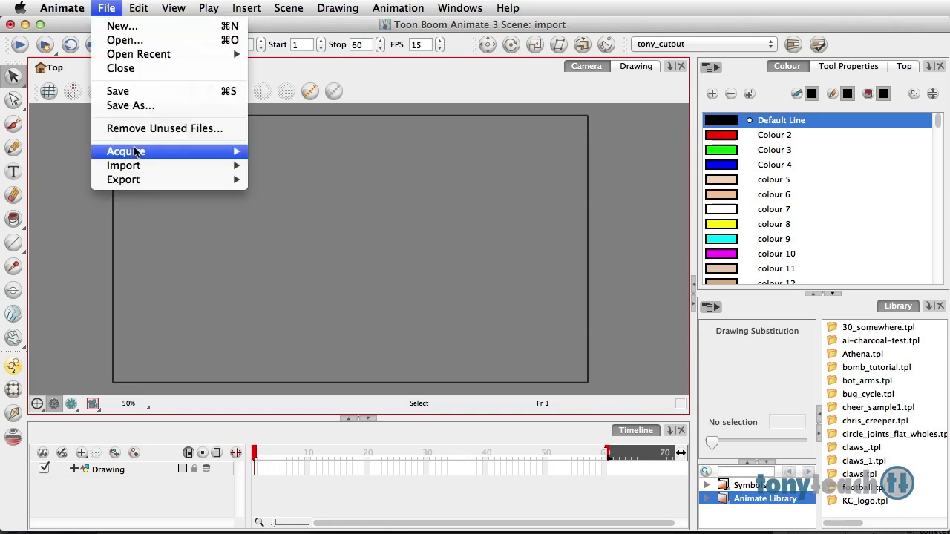
pyautogui.moveTo(135, 167)
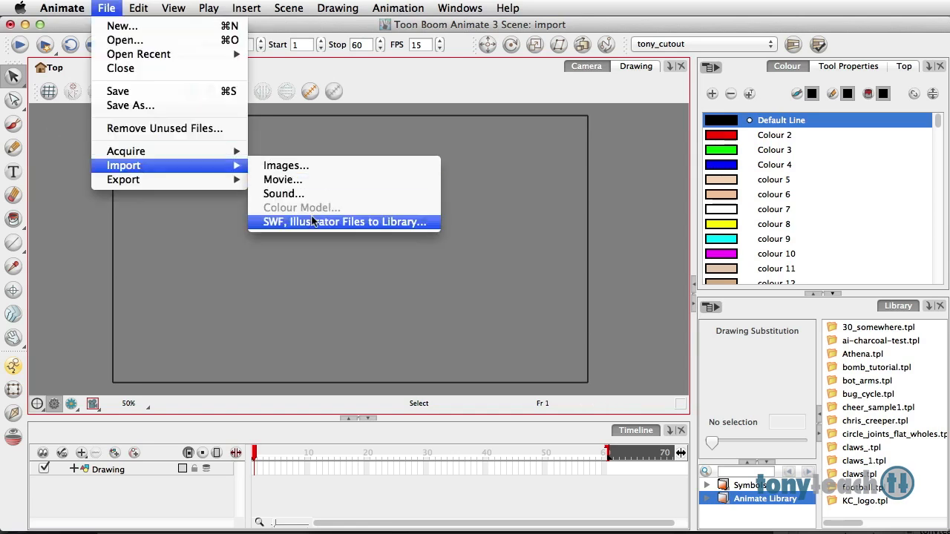
pyautogui.click(346, 222)
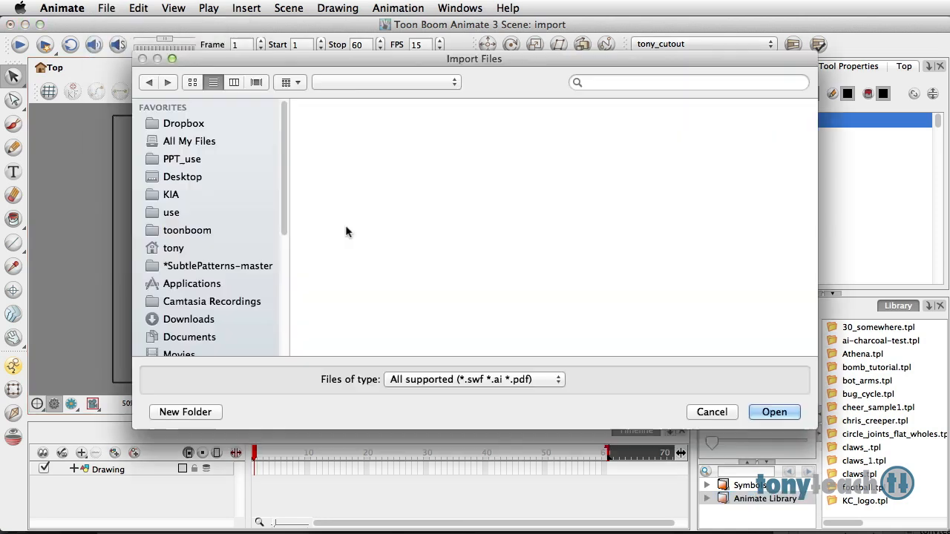
pyautogui.doubleClick(356, 188)
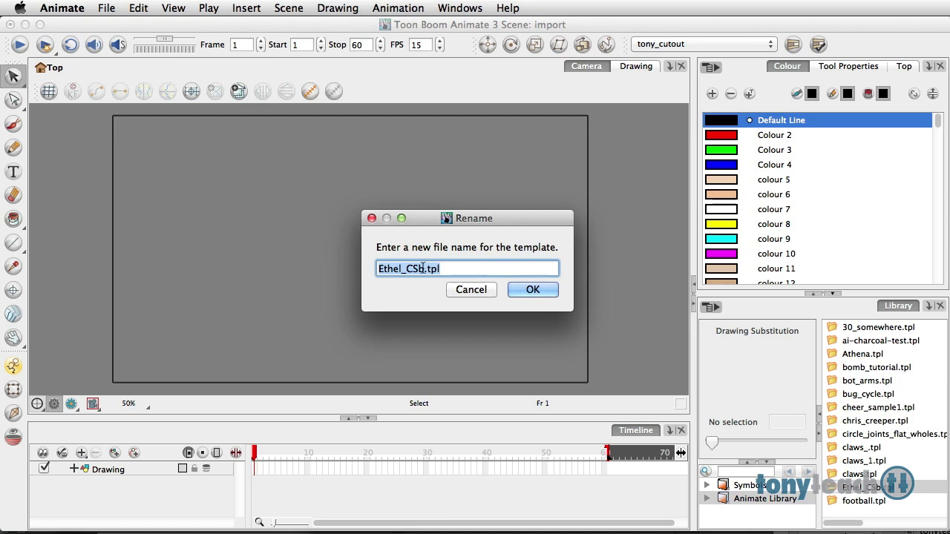
pyautogui.click(531, 289)
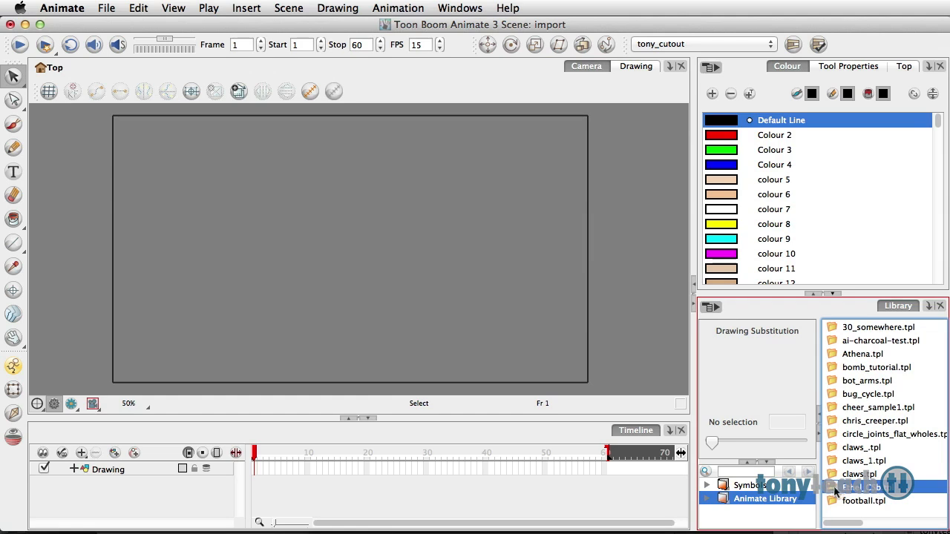
# - Place the Ethel_CSb.tpl template from the library in the camera view and recover its missing colours
pyautogui.moveTo(834, 489); pyautogui.dragTo(664, 337)
pyautogui.moveTo(410, 229); pyautogui.dragTo(279, 243)
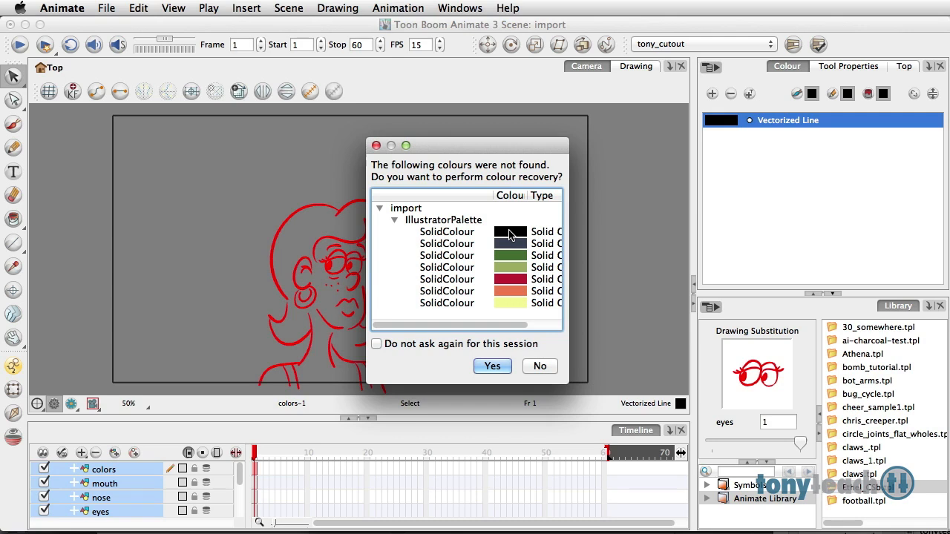
pyautogui.click(493, 367)
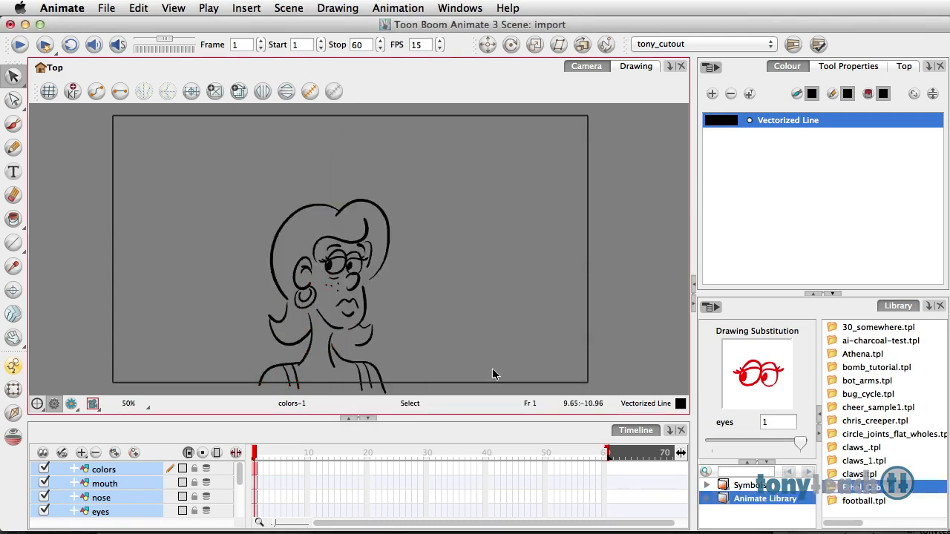
# - Show the palette list, open the IllustratorPalette_rec palette, look through its colours and select the dark green one
pyautogui.click(790, 204)
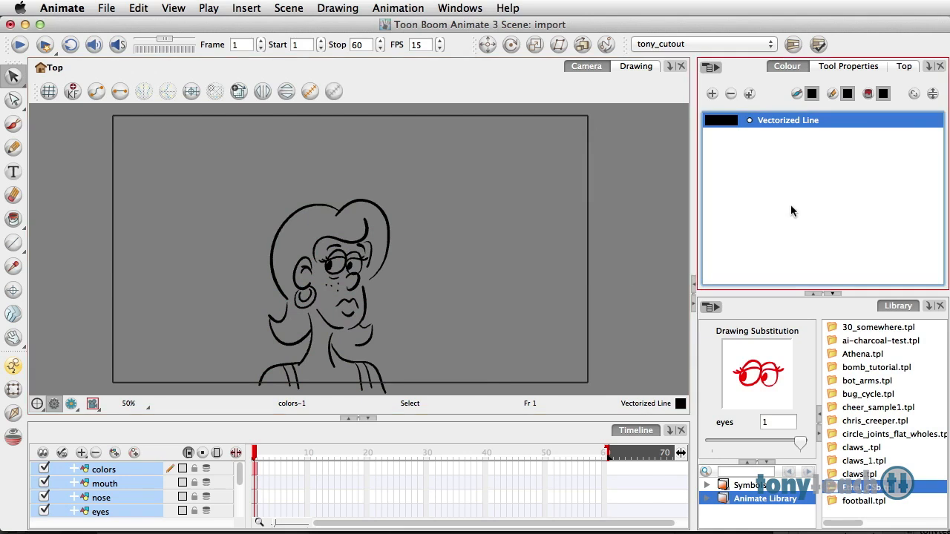
pyautogui.click(933, 95)
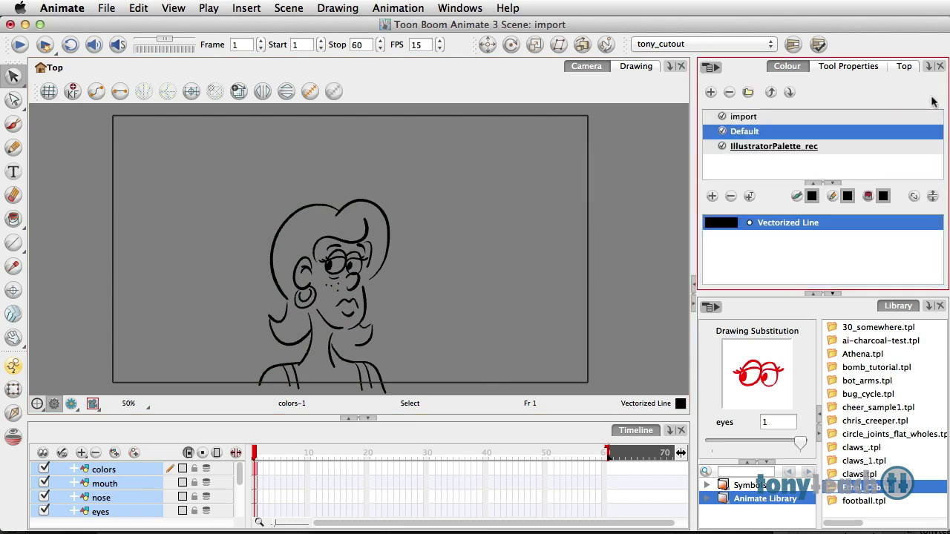
pyautogui.click(764, 147)
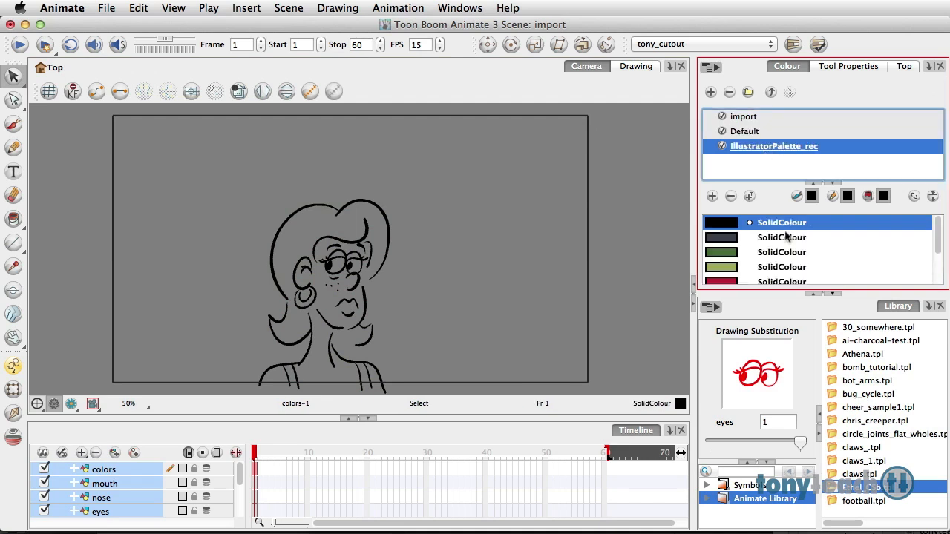
pyautogui.scroll(-3, 819, 267)
pyautogui.scroll(3, 736, 256)
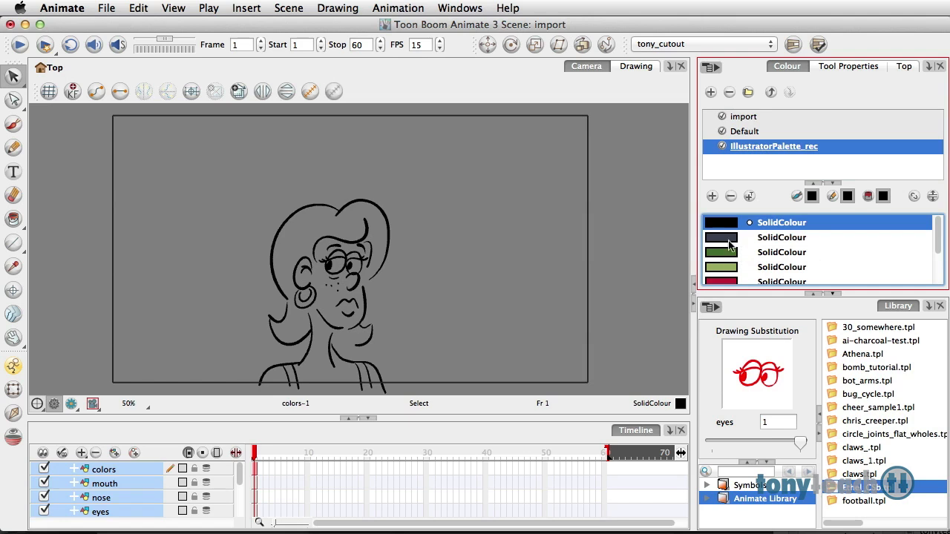
pyautogui.click(731, 239)
pyautogui.click(727, 255)
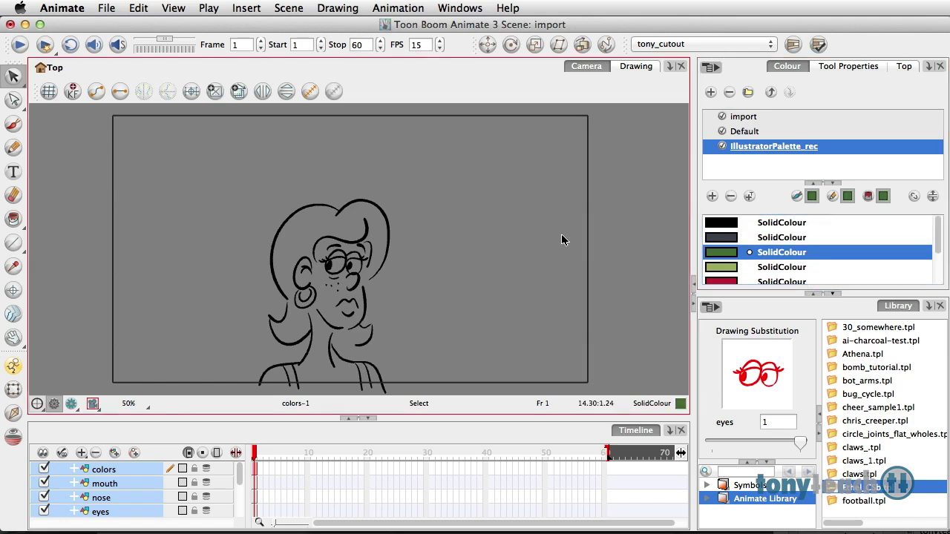
# - Enlarge the Timeline to list all imported layers and briefly hide the nose and eyes layers one at a time
pyautogui.scroll(-2, 561, 238)
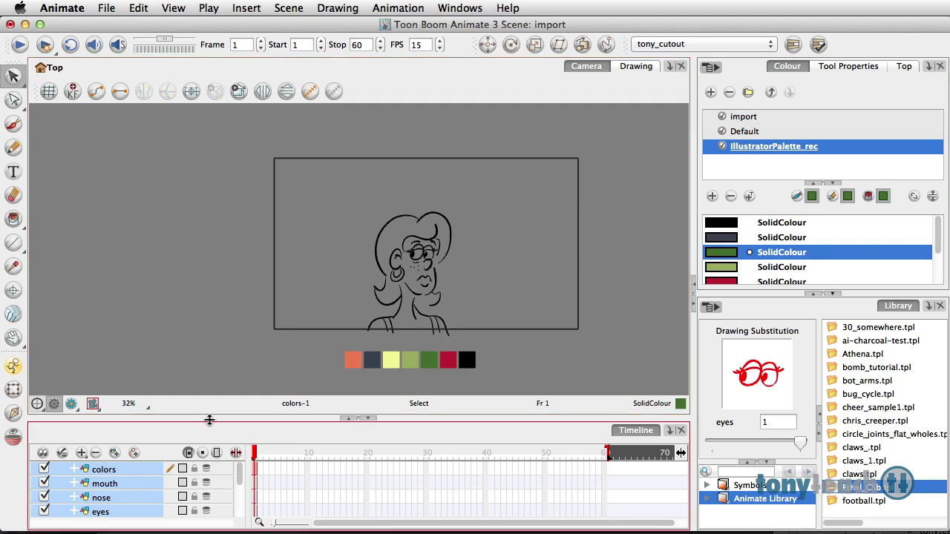
pyautogui.moveTo(209, 420); pyautogui.dragTo(206, 342)
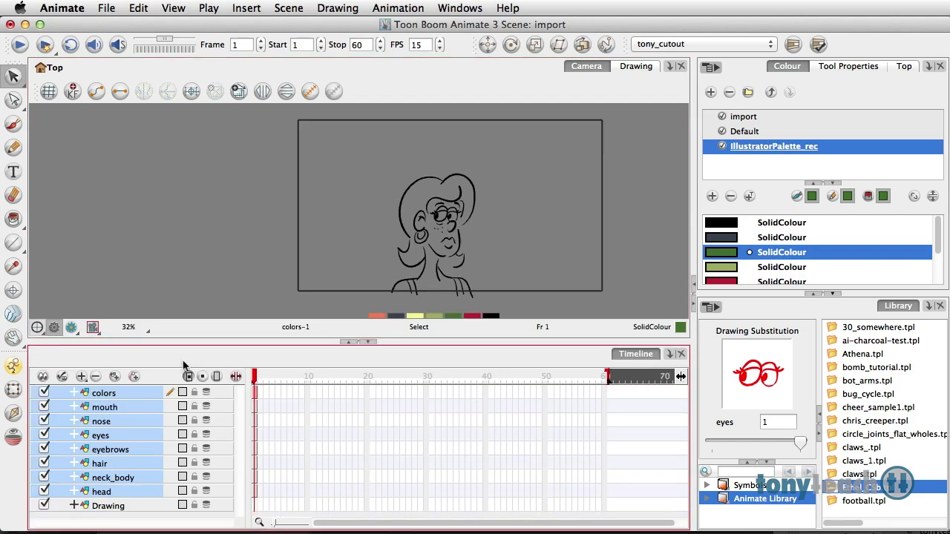
pyautogui.click(45, 420)
pyautogui.click(44, 421)
pyautogui.click(44, 437)
pyautogui.click(45, 437)
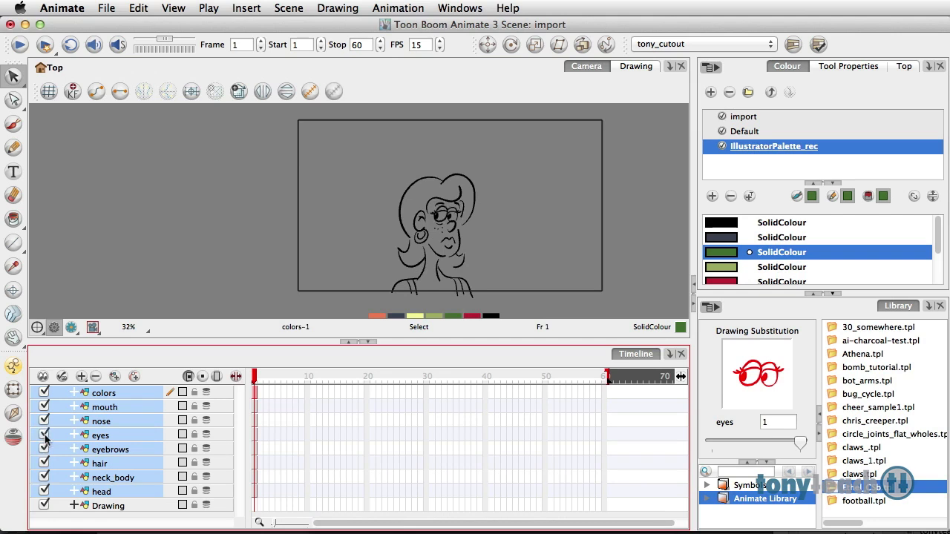